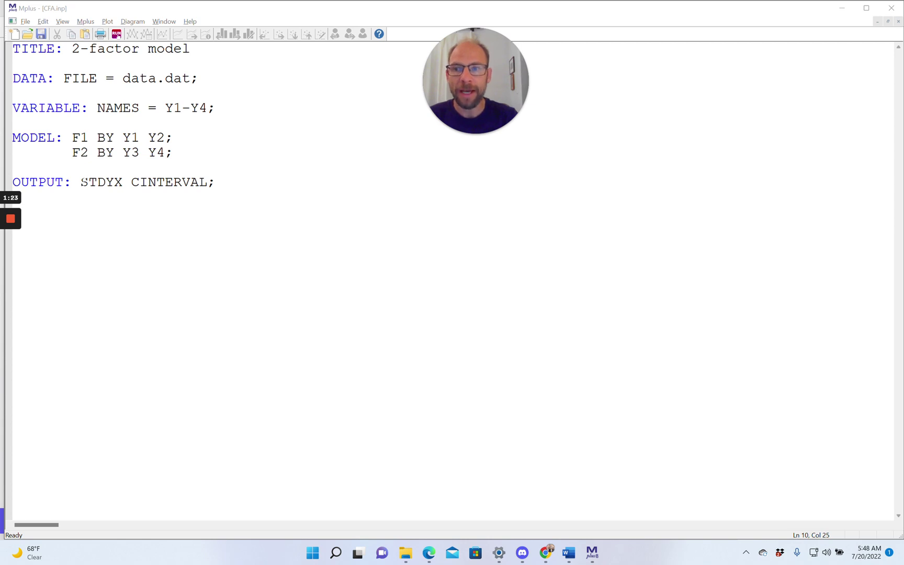
- Review the STDYX and CINTERVAL output options, then save CFA.inp and run the two-factor model
drag(81, 182, 124, 186)
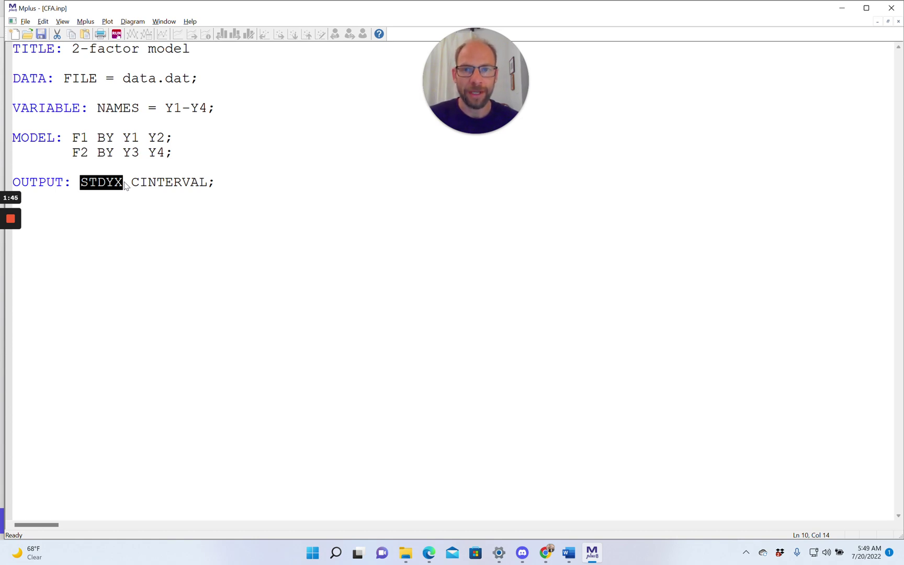
drag(132, 182, 211, 183)
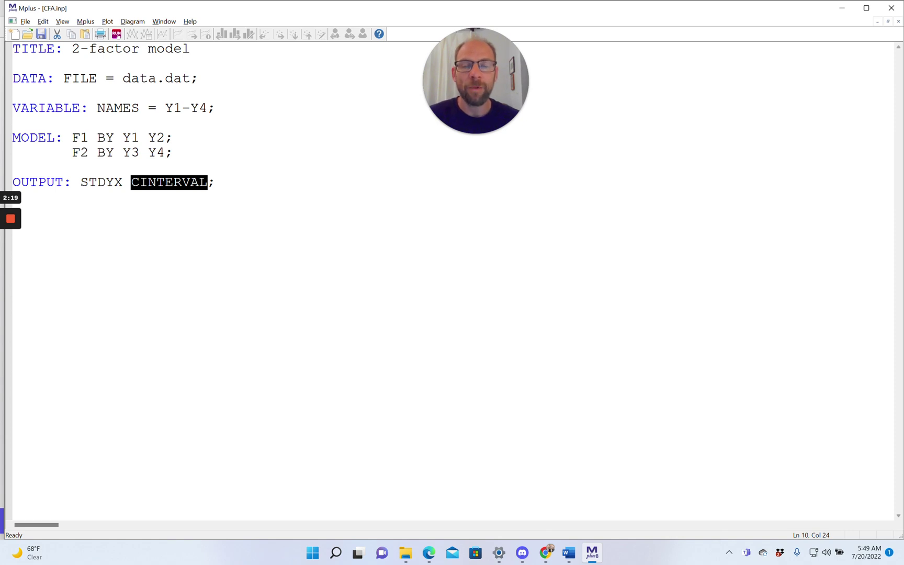
click(116, 35)
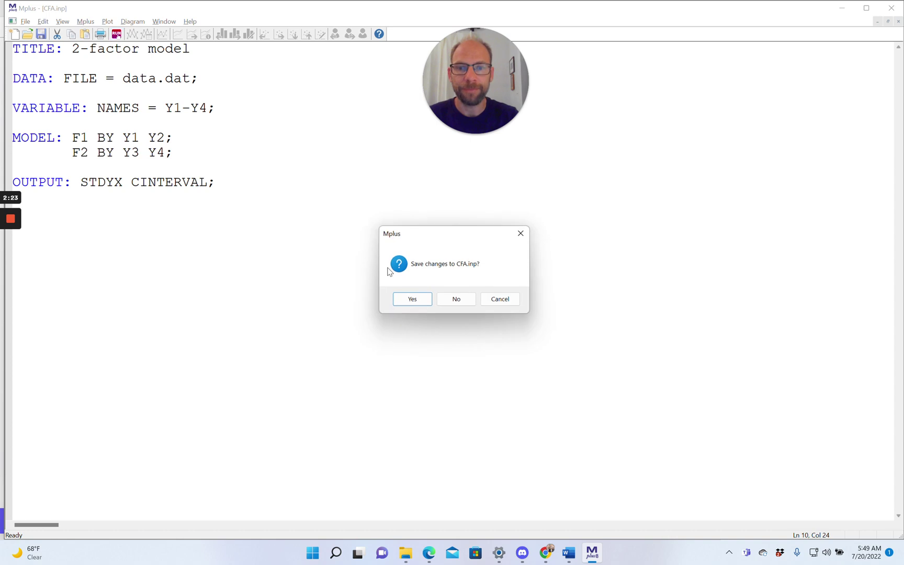
click(410, 299)
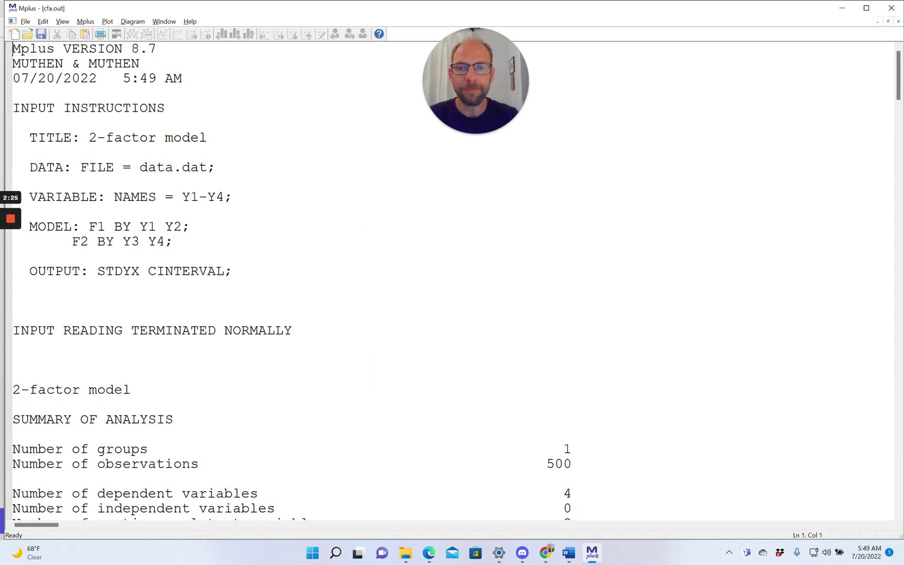
- Review the analysis summary in cfa.out: 500 observations and the ML estimator
drag(899, 94, 900, 114)
click(546, 285)
drag(546, 286, 575, 291)
drag(898, 114, 899, 141)
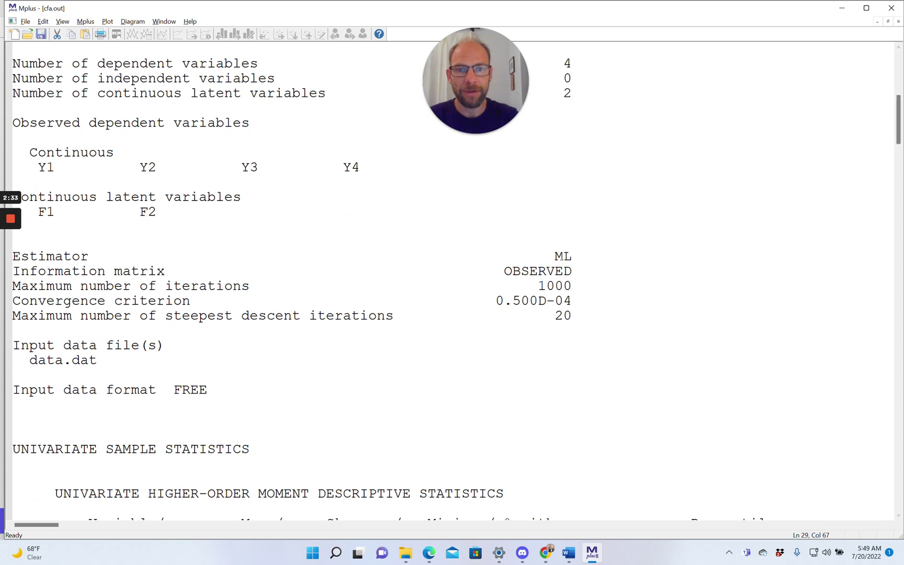
double_click(563, 257)
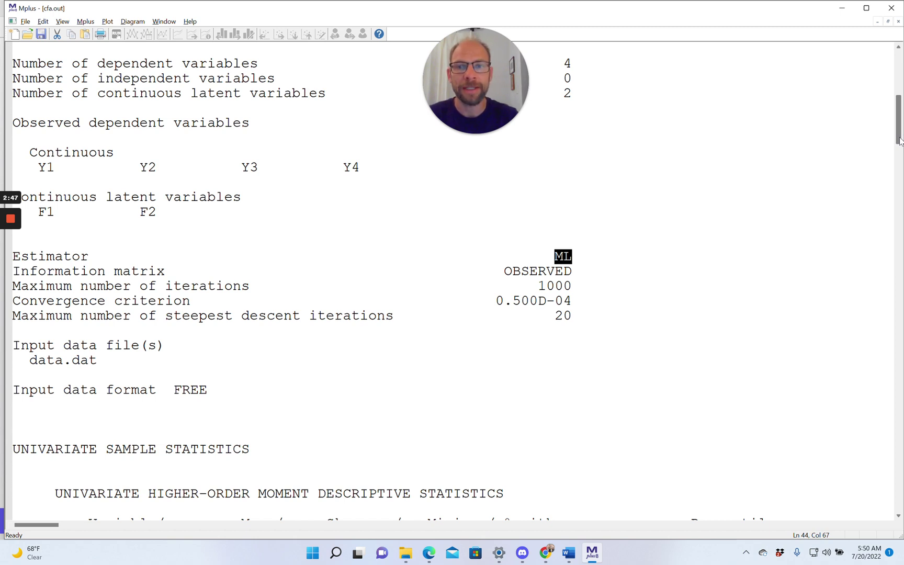
drag(899, 140, 899, 206)
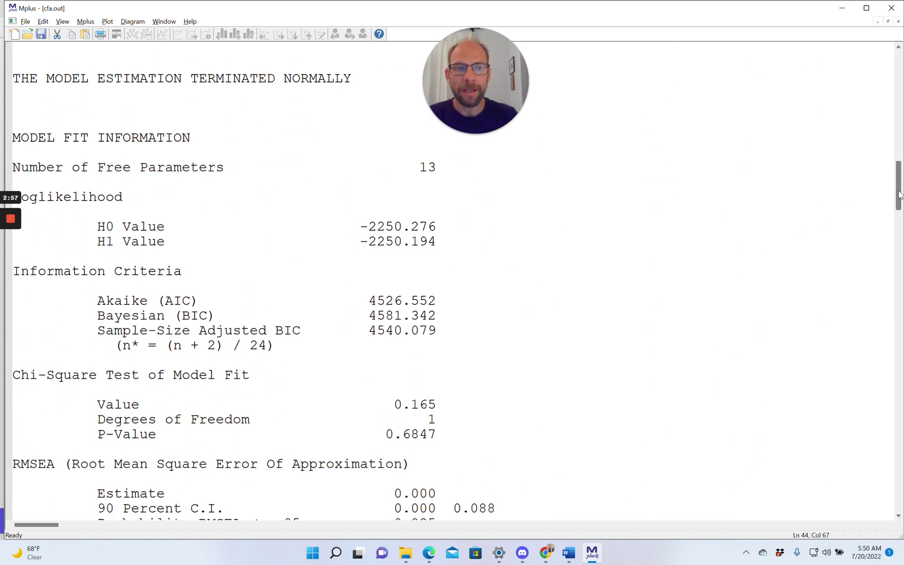
- Highlight the chi-square test of model fit (0.165, 1 df, p = 0.6847), then move on to MODEL RESULTS
right_click(900, 210)
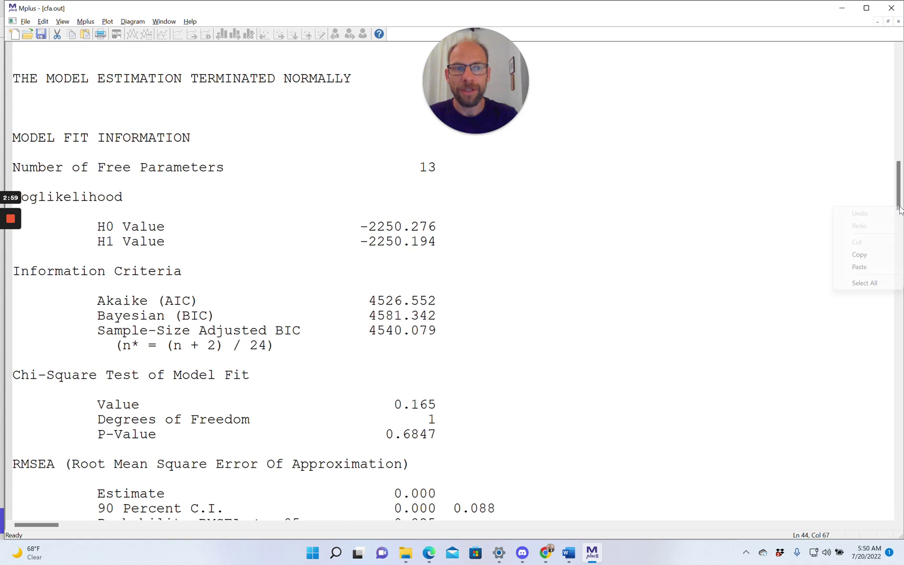
click(887, 191)
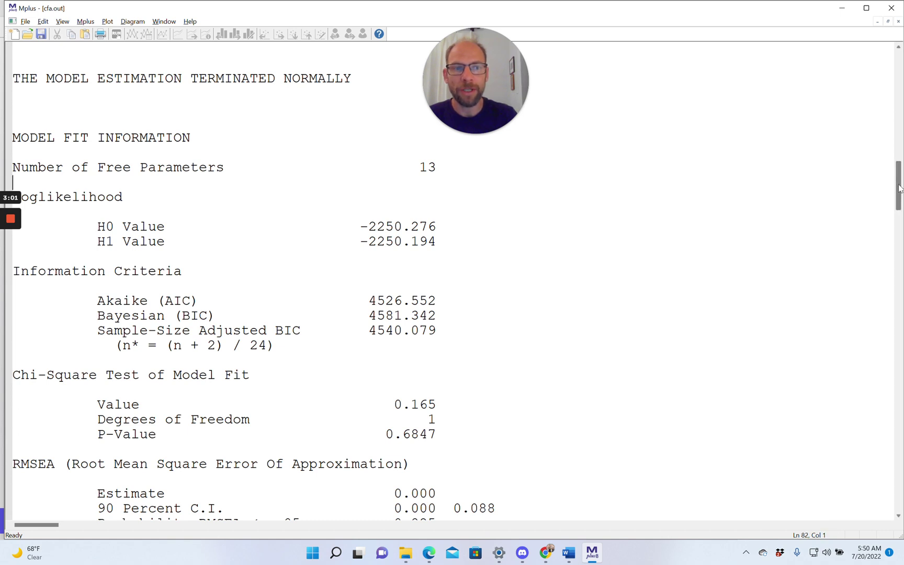
scroll(897, 188, down, 3)
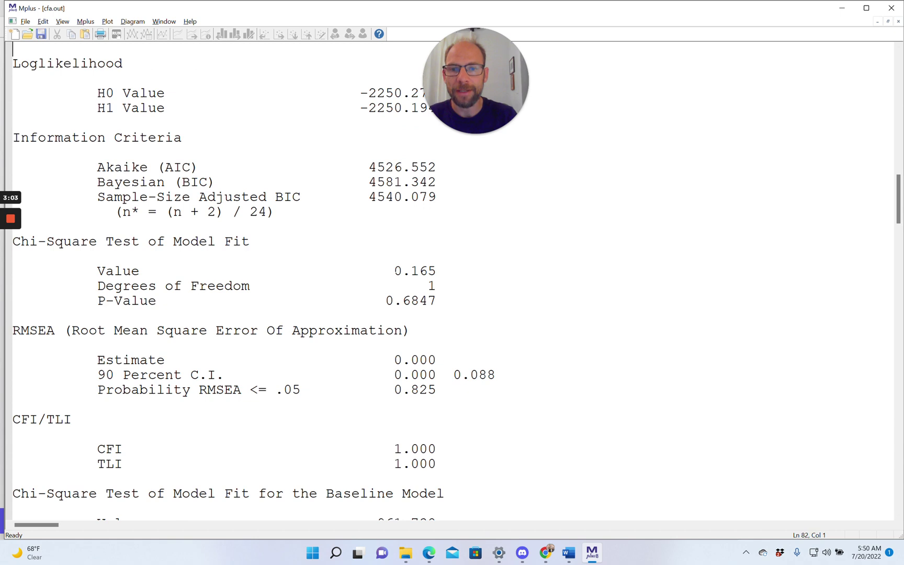
drag(394, 270, 440, 302)
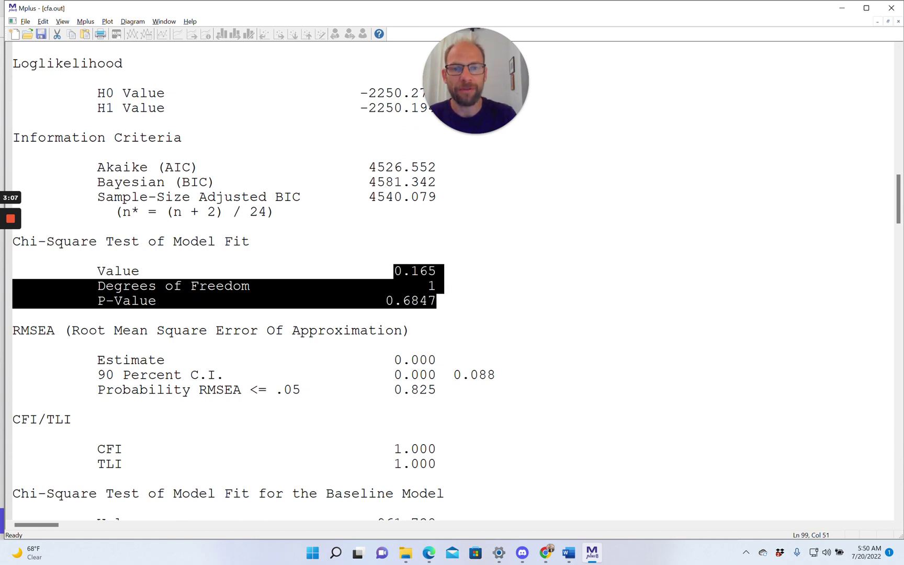
drag(899, 211, 898, 263)
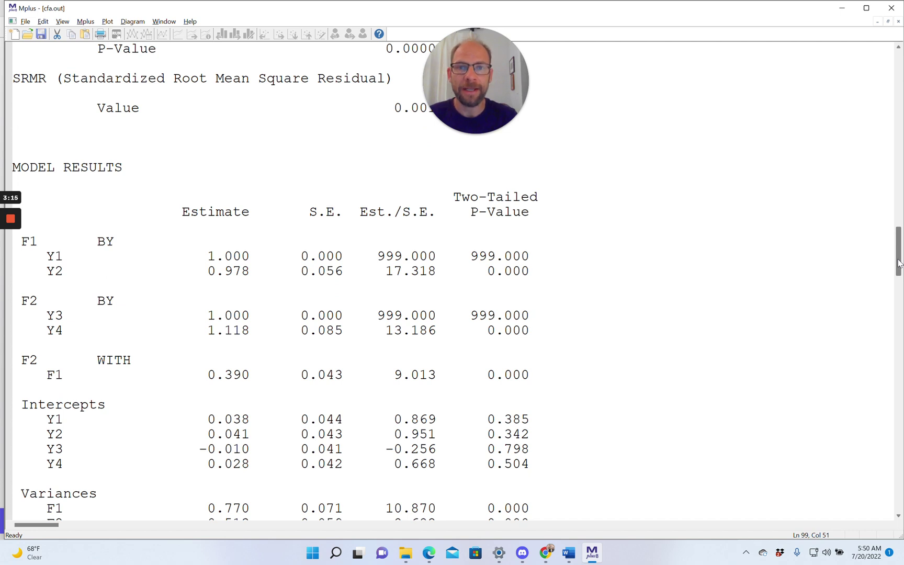
- Go over the unstandardized F2 WITH F1 covariance 0.390, factor variances and Y1–Y4 residual variances
drag(899, 263, 899, 263)
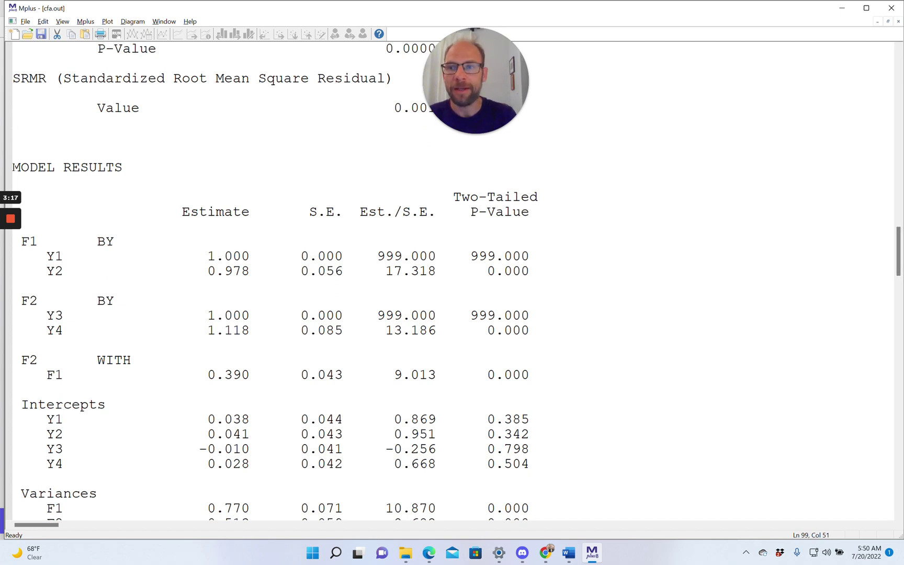
drag(12, 168, 137, 169)
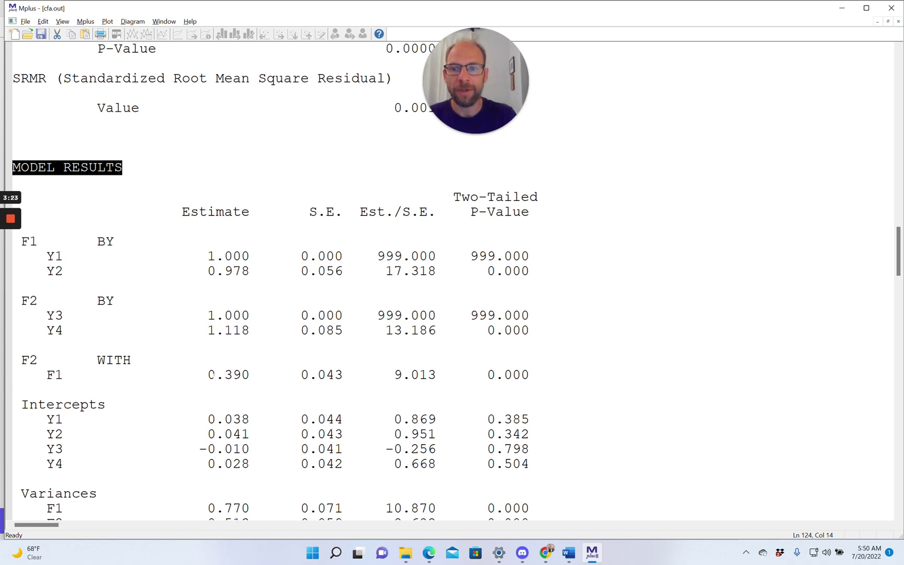
drag(207, 375, 250, 374)
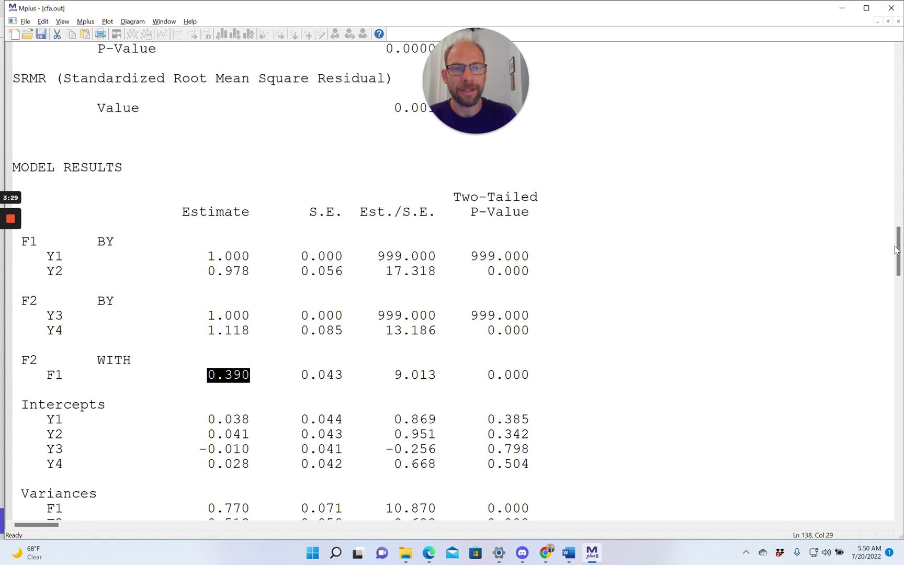
drag(899, 253, 900, 283)
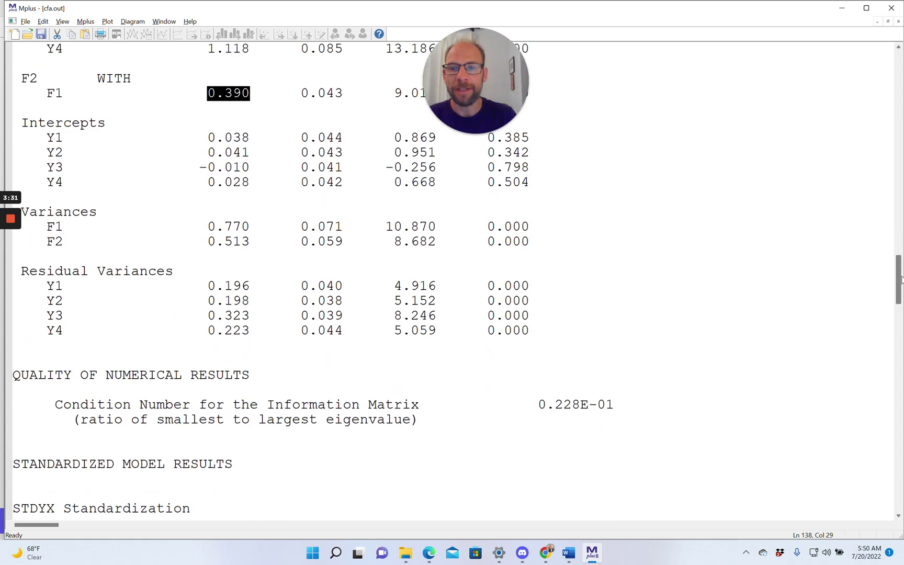
drag(207, 226, 272, 246)
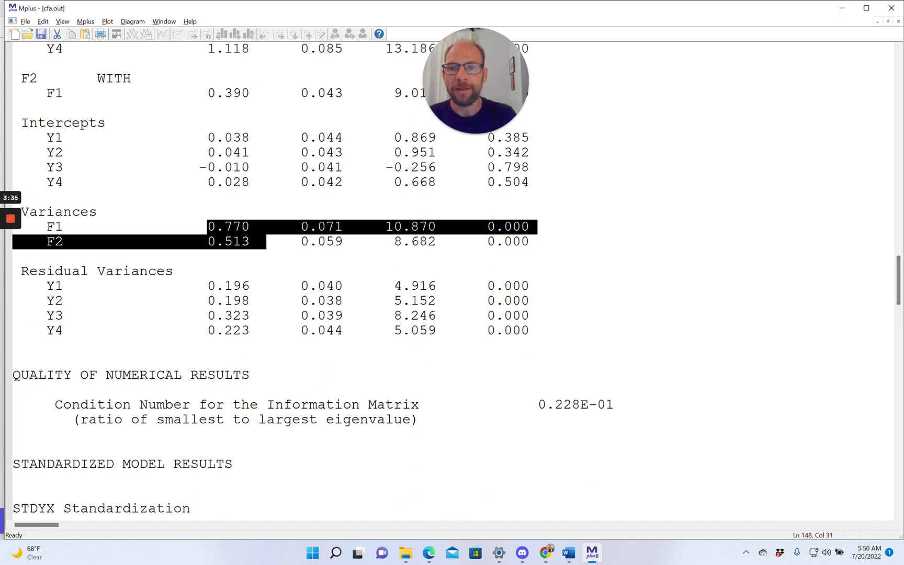
drag(208, 285, 250, 331)
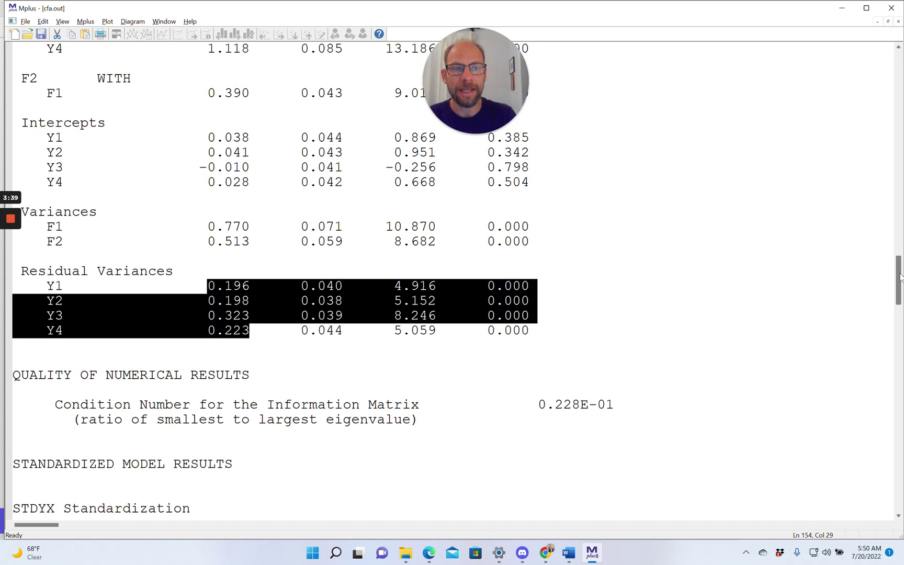
- Note Y1's loading fixed at 1.000, recheck the F1 and F2 variances, and reach STDYX Standardization
drag(897, 274, 898, 256)
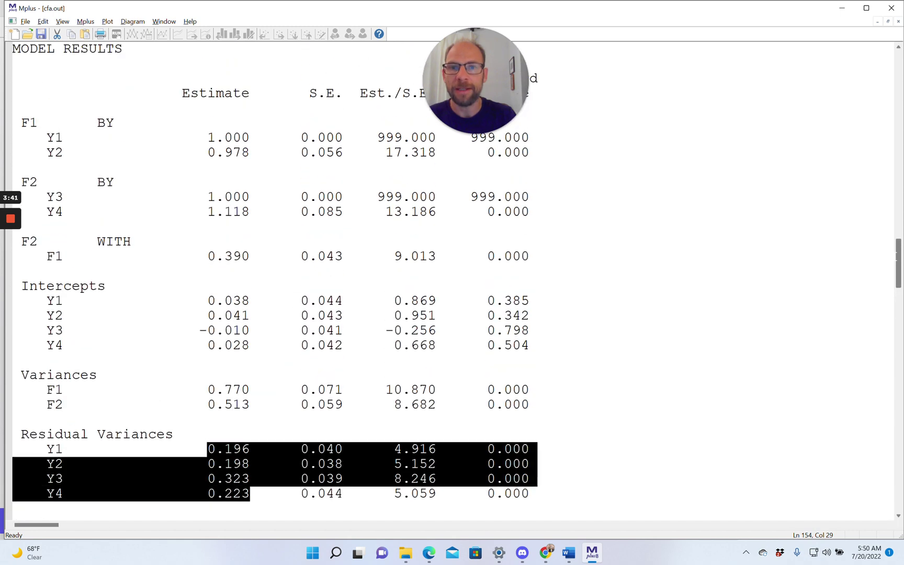
drag(207, 137, 250, 142)
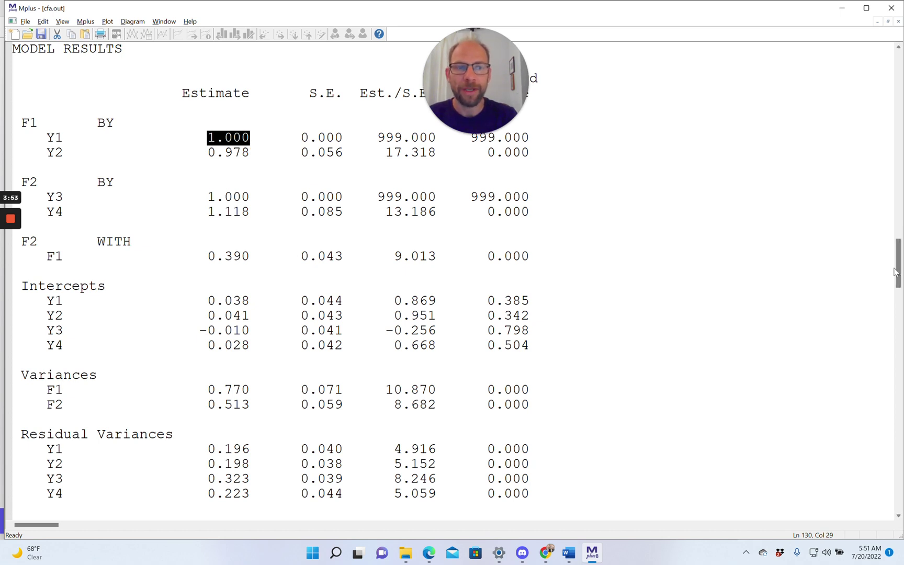
scroll(899, 272, down, 2)
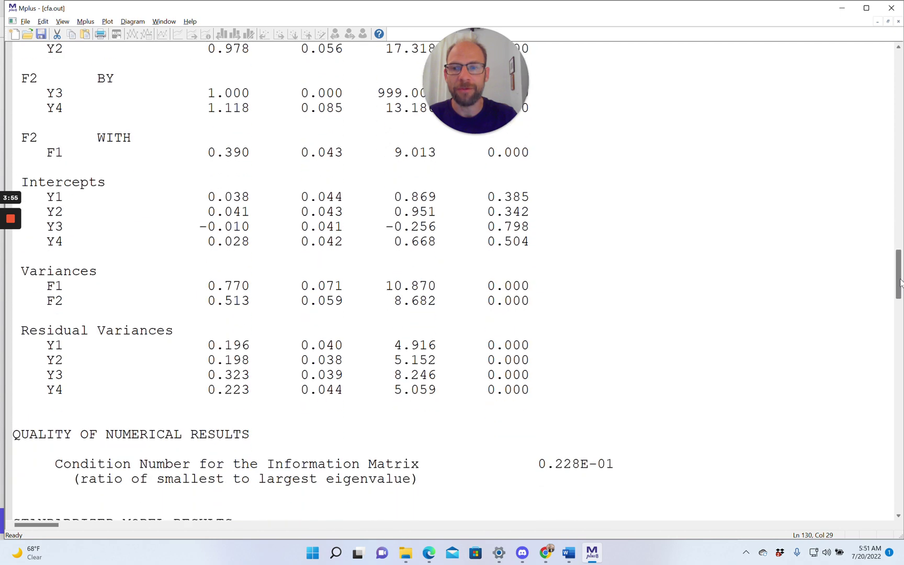
drag(208, 286, 250, 302)
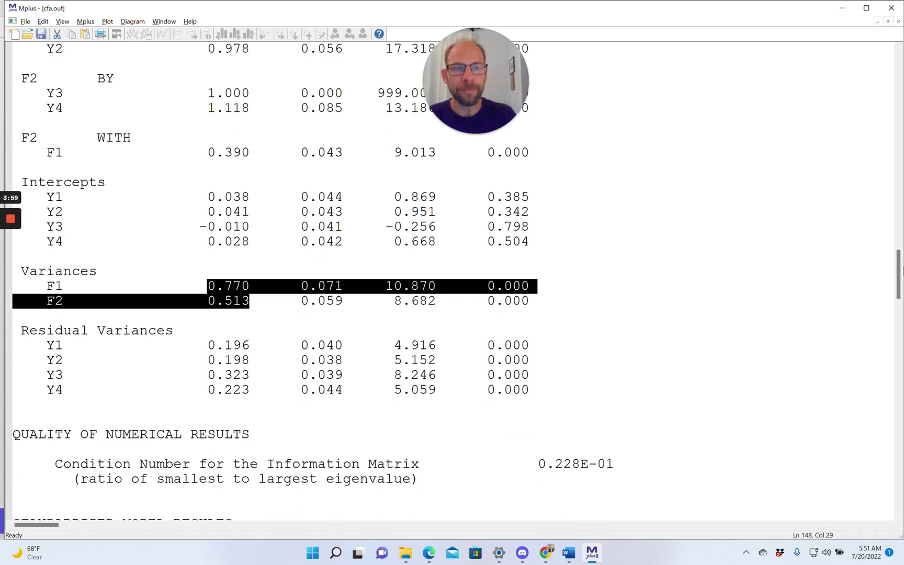
drag(899, 272, 901, 310)
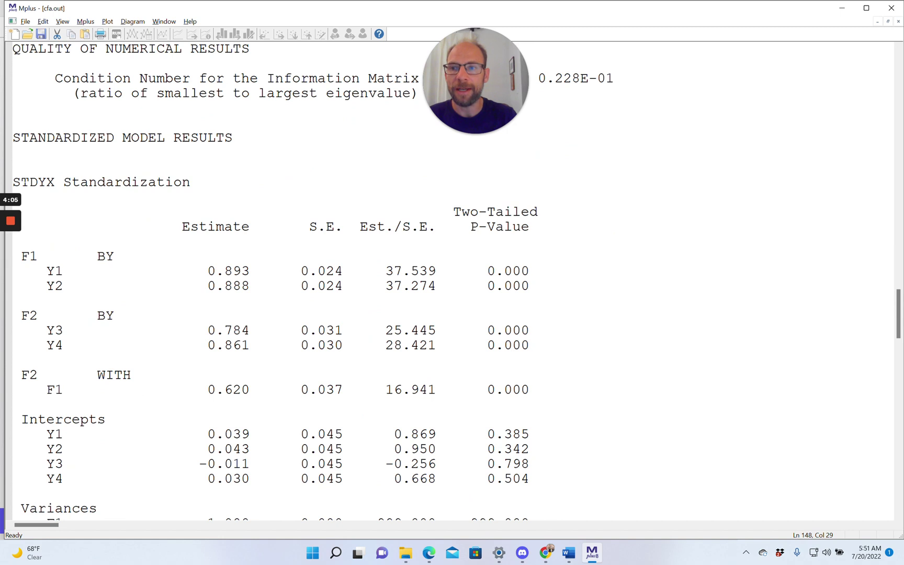
- Review the STDYX loadings 0.893, 0.888, 0.784, 0.861 and factor correlation 0.620
drag(13, 183, 199, 188)
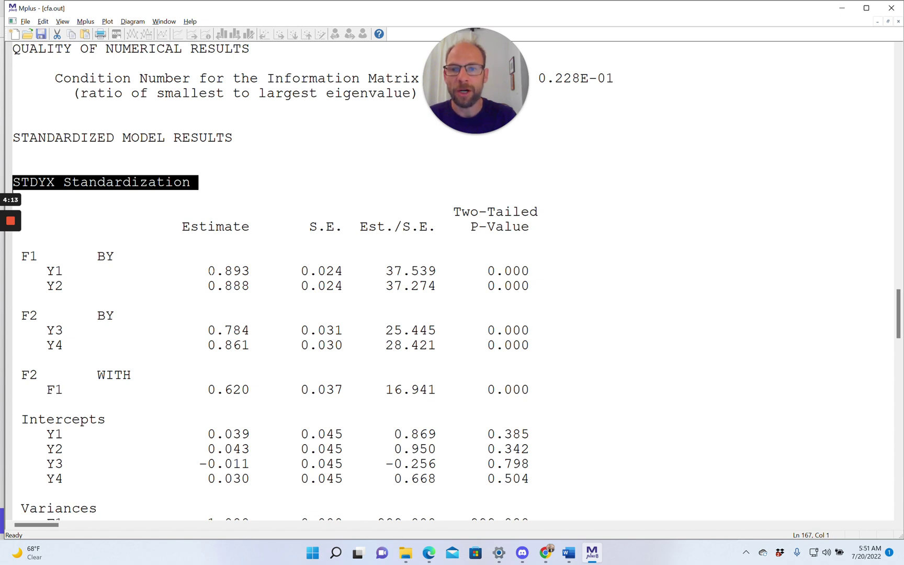
drag(207, 271, 250, 286)
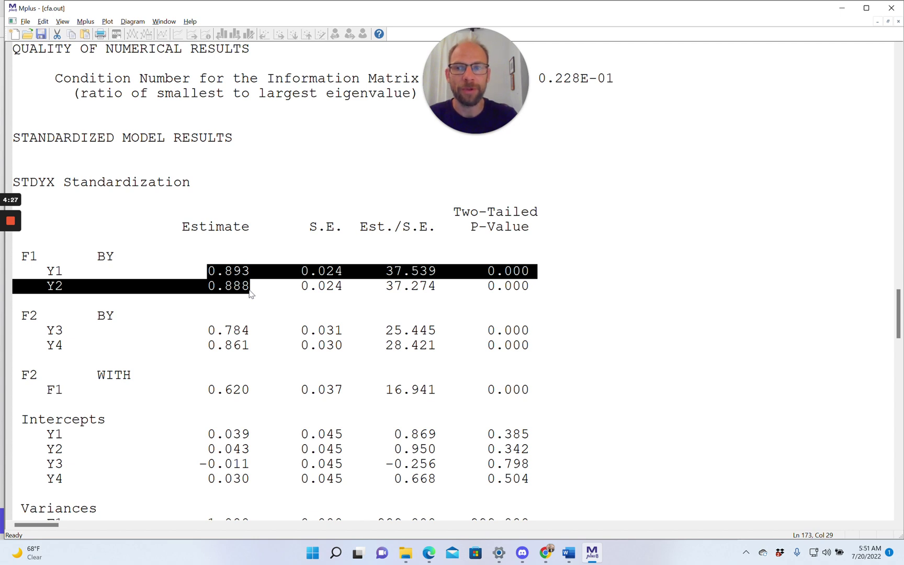
drag(208, 330, 249, 349)
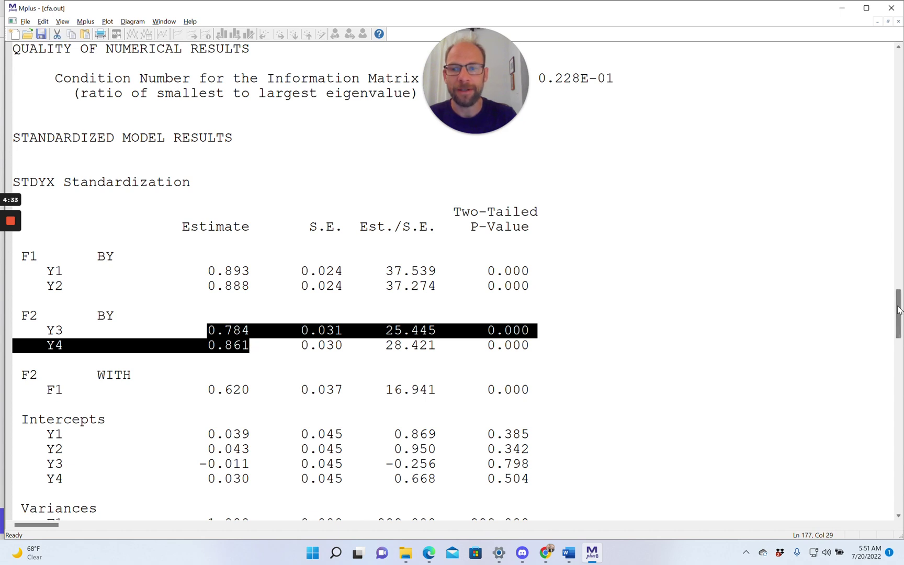
drag(898, 310, 899, 321)
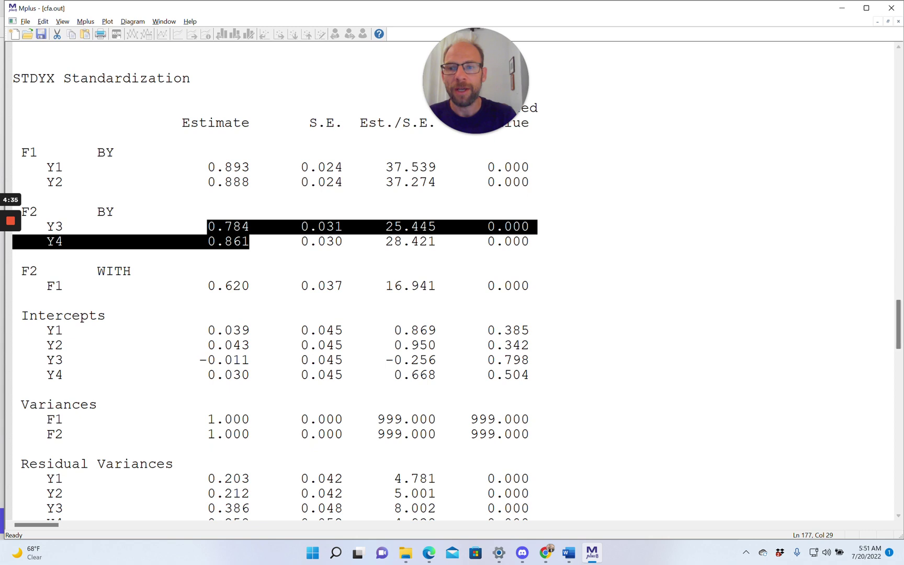
drag(198, 286, 257, 288)
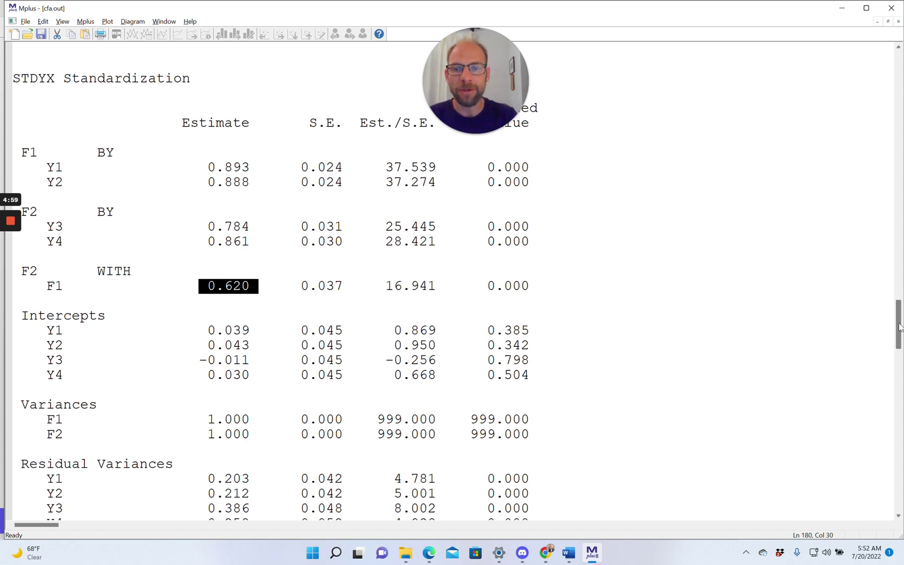
- Mark R-squares 0.797, 0.788, 0.614, 0.742, then reach the confidence intervals' Estimate column
drag(899, 327, 899, 335)
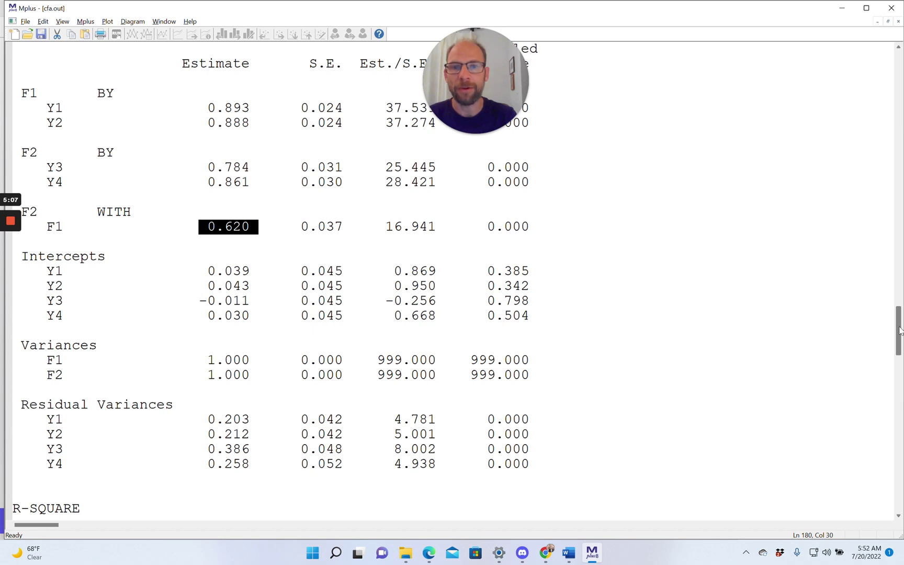
drag(899, 331, 903, 369)
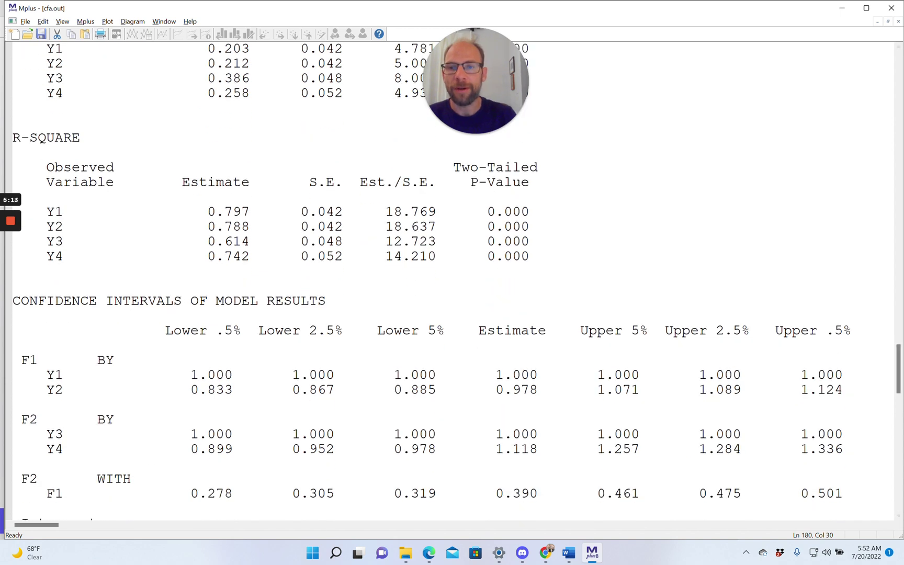
drag(209, 212, 257, 257)
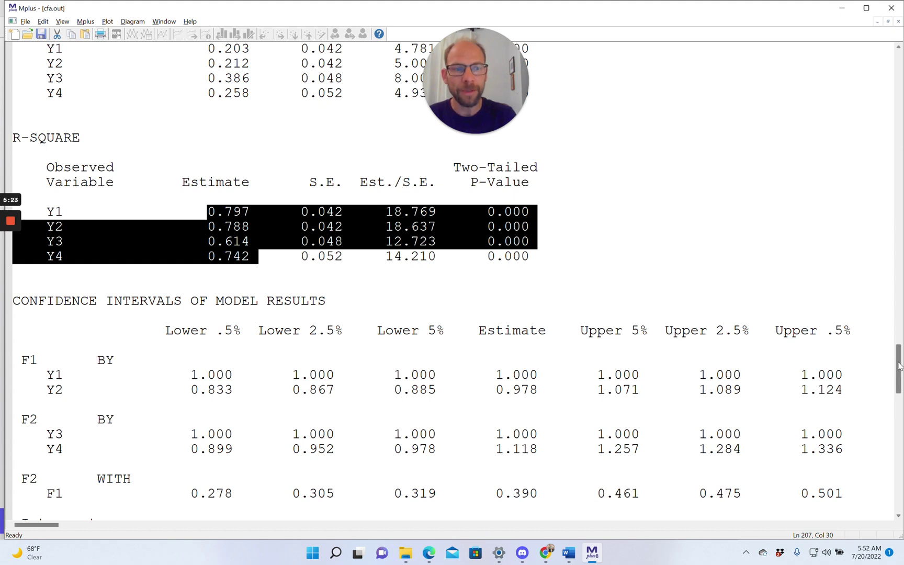
drag(899, 367, 899, 377)
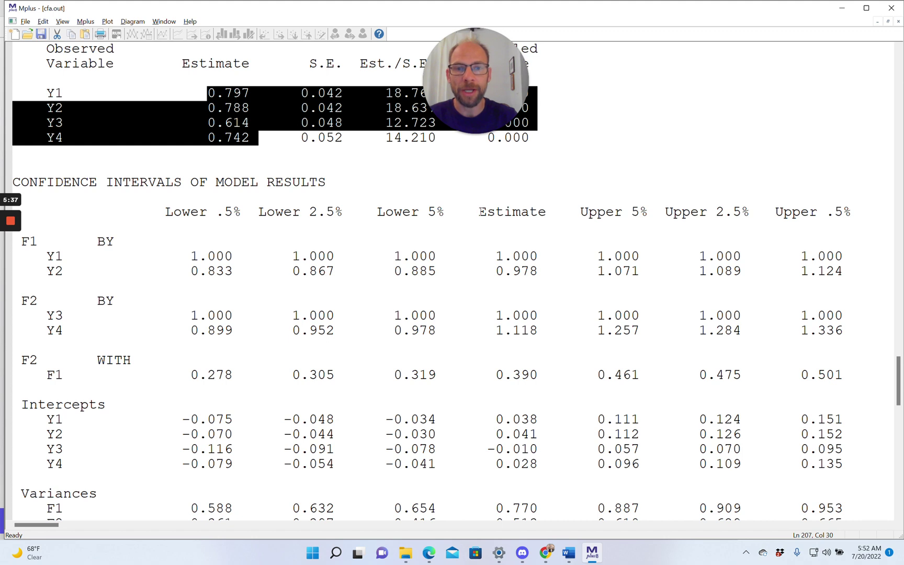
drag(479, 212, 546, 211)
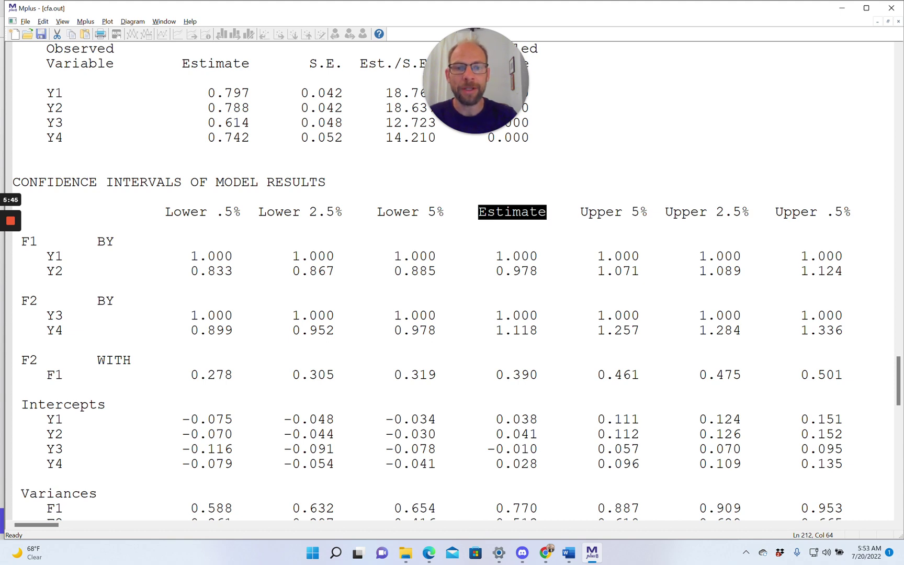
drag(495, 270, 538, 271)
drag(495, 330, 529, 330)
drag(495, 375, 539, 383)
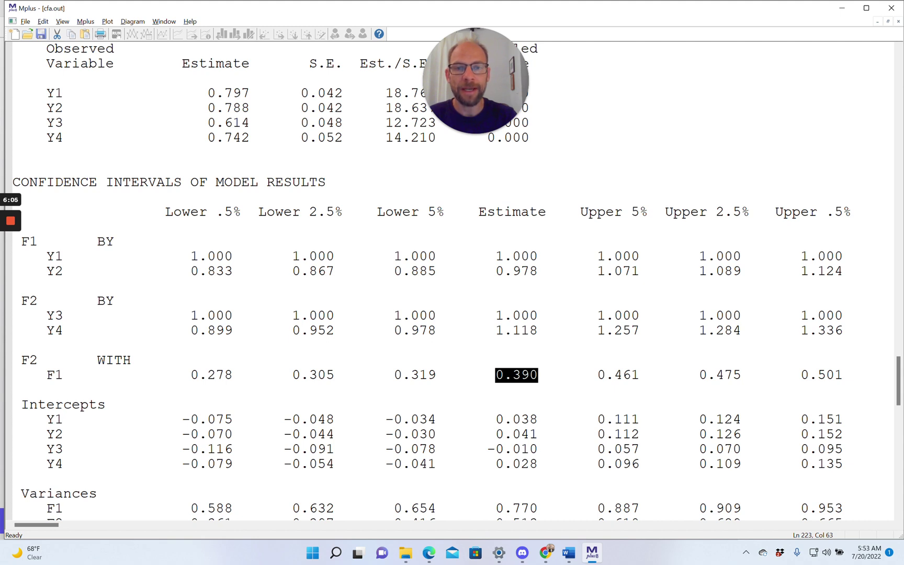
drag(478, 212, 554, 211)
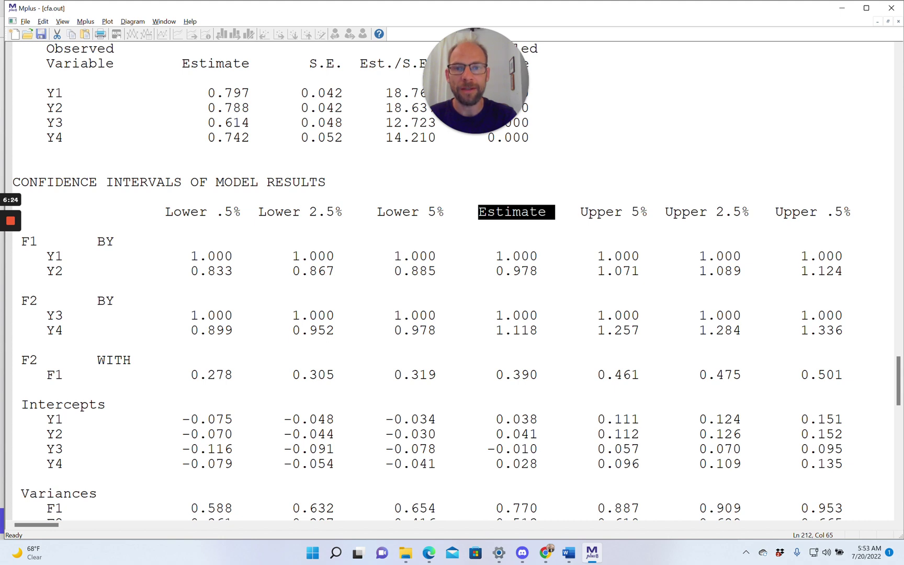
drag(377, 212, 453, 212)
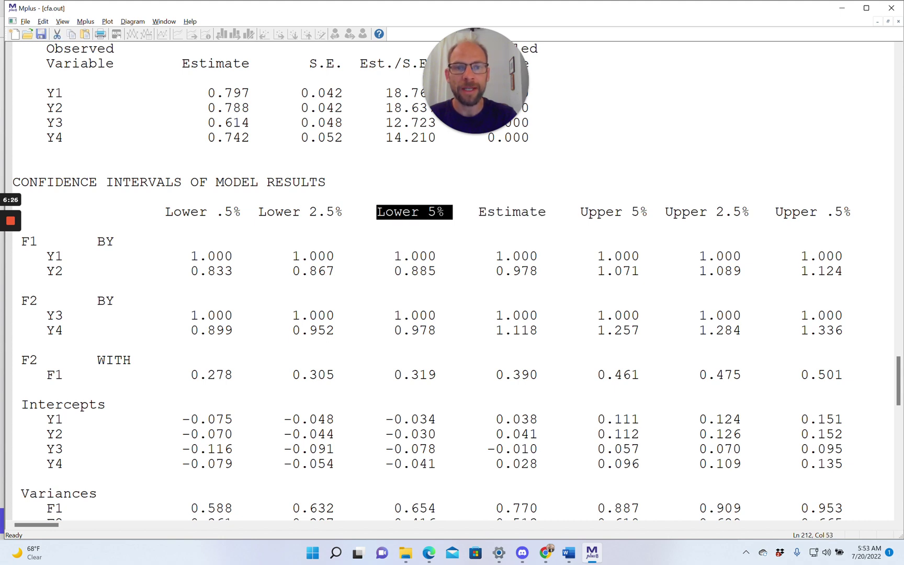
drag(580, 212, 649, 220)
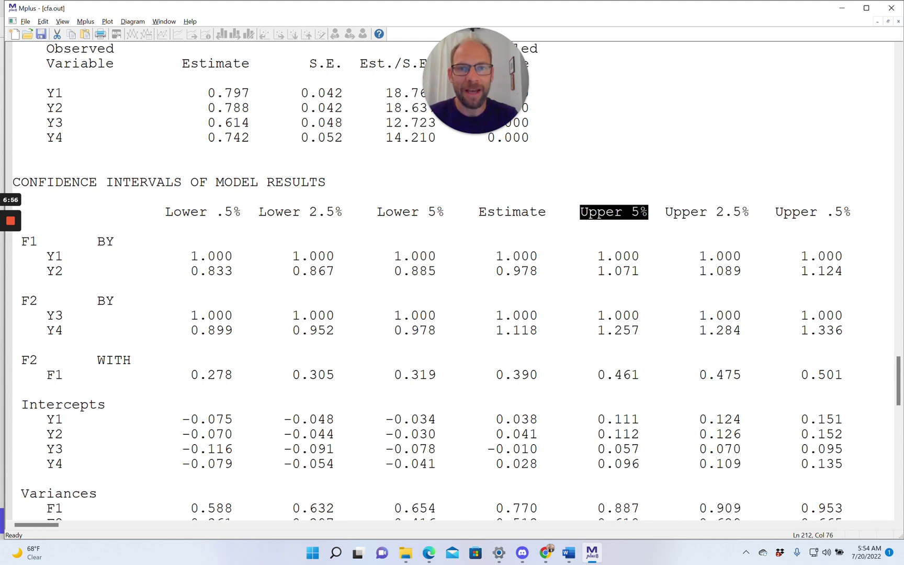
drag(258, 212, 343, 211)
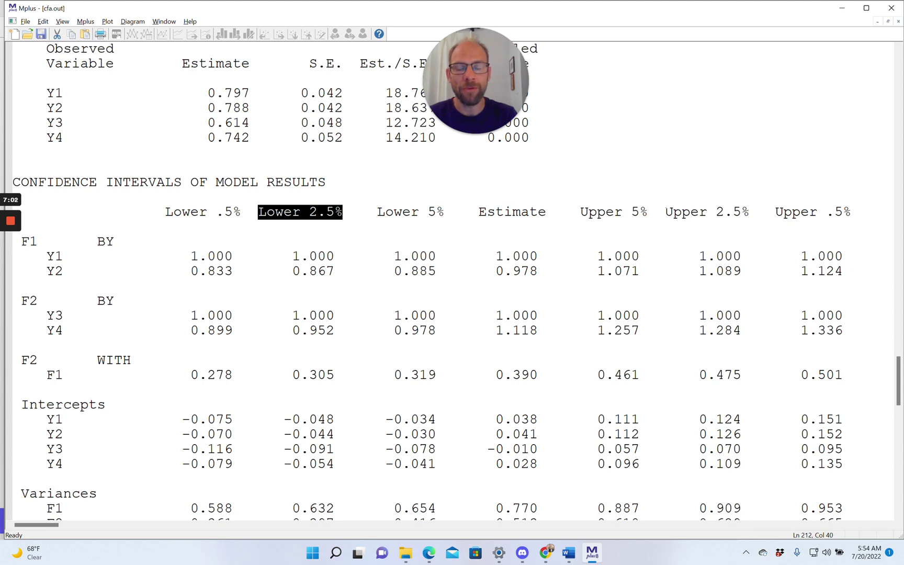
drag(665, 211, 751, 211)
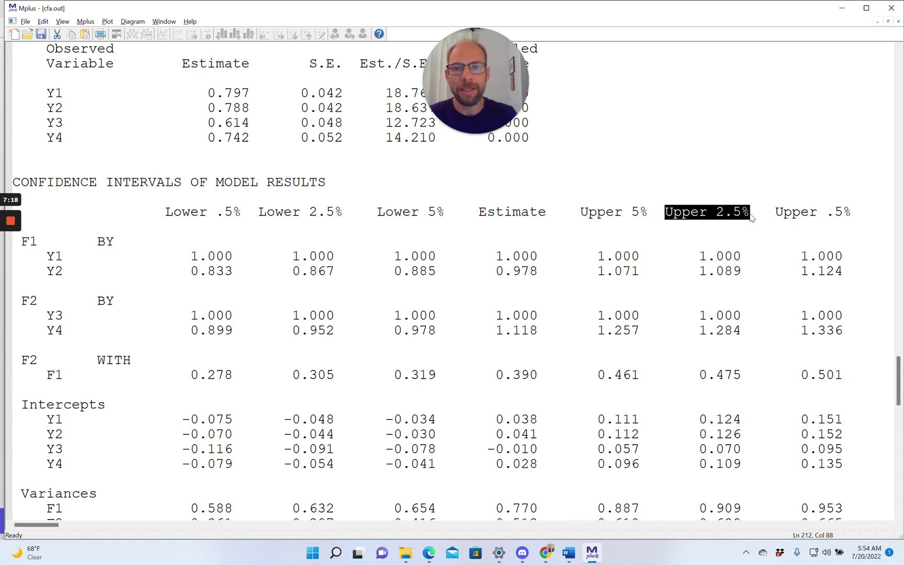
drag(495, 375, 554, 375)
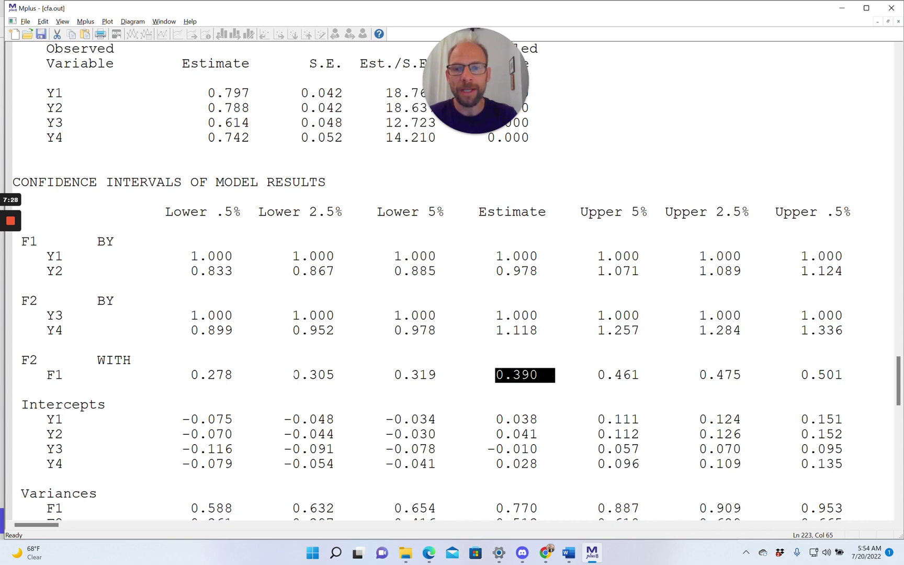
drag(291, 375, 335, 374)
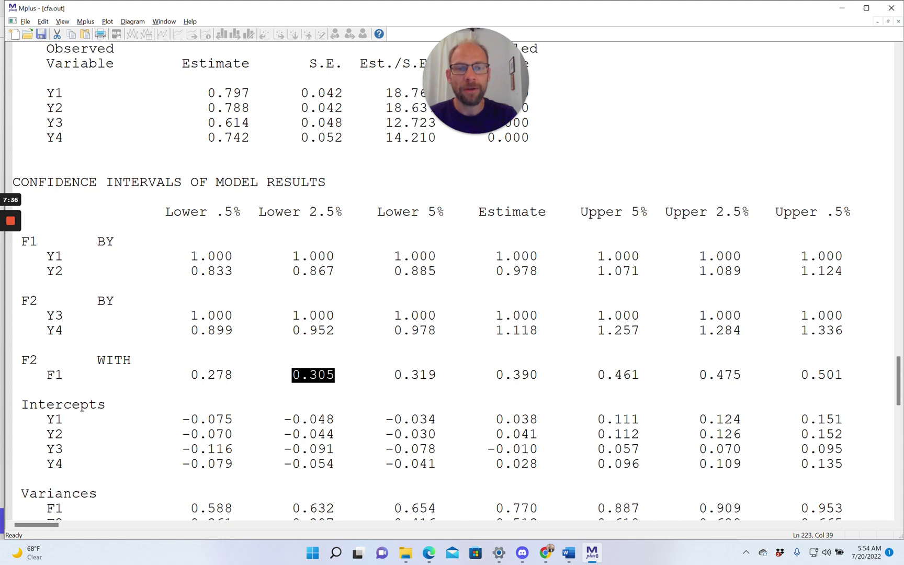
right_click(721, 366)
right_click(700, 378)
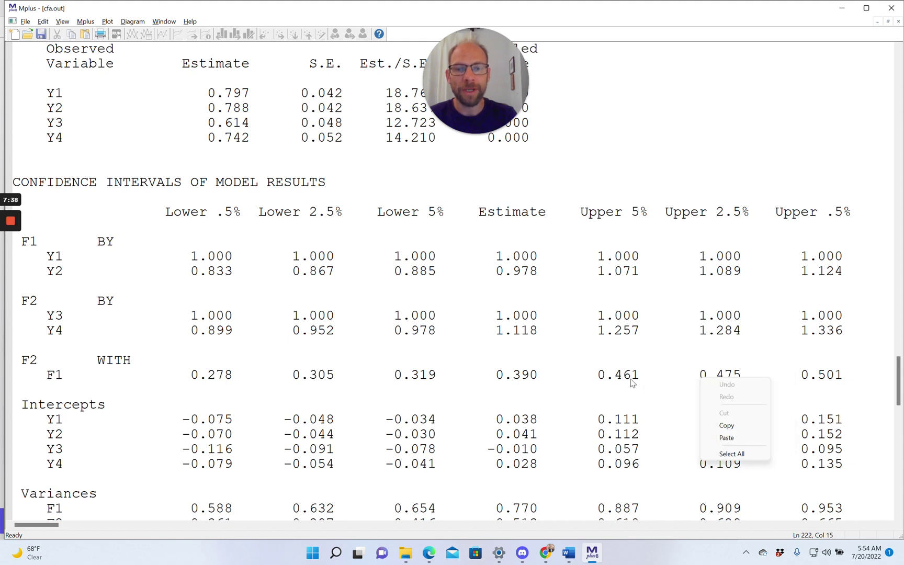
click(402, 375)
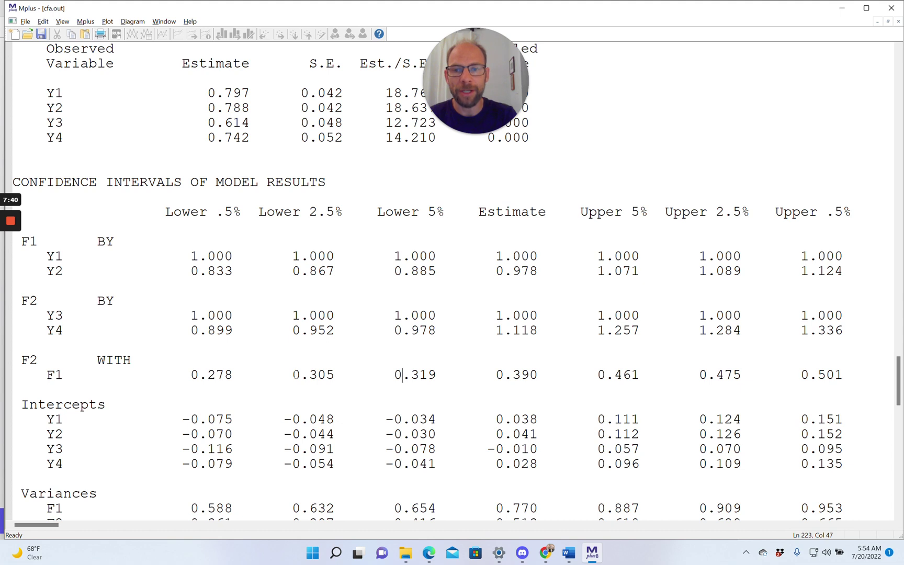
drag(291, 375, 336, 376)
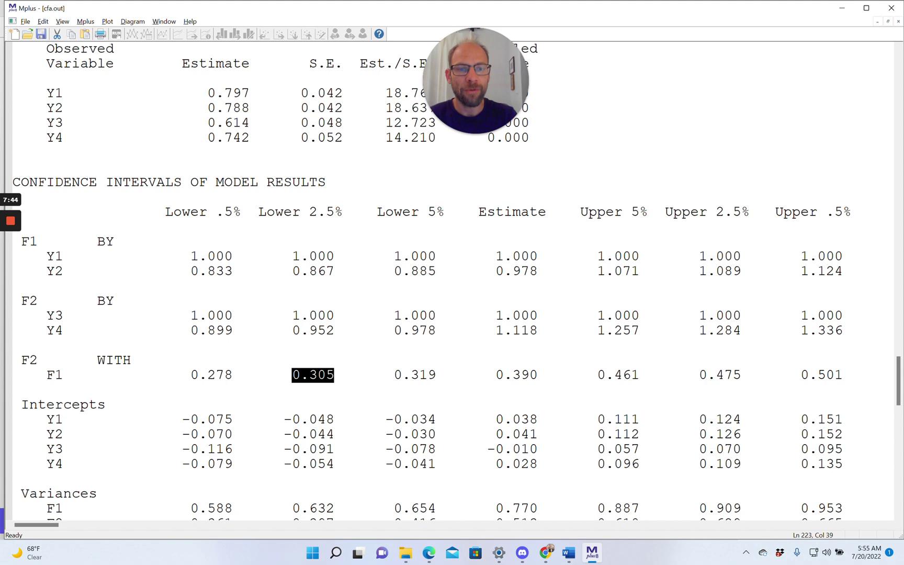
right_click(645, 376)
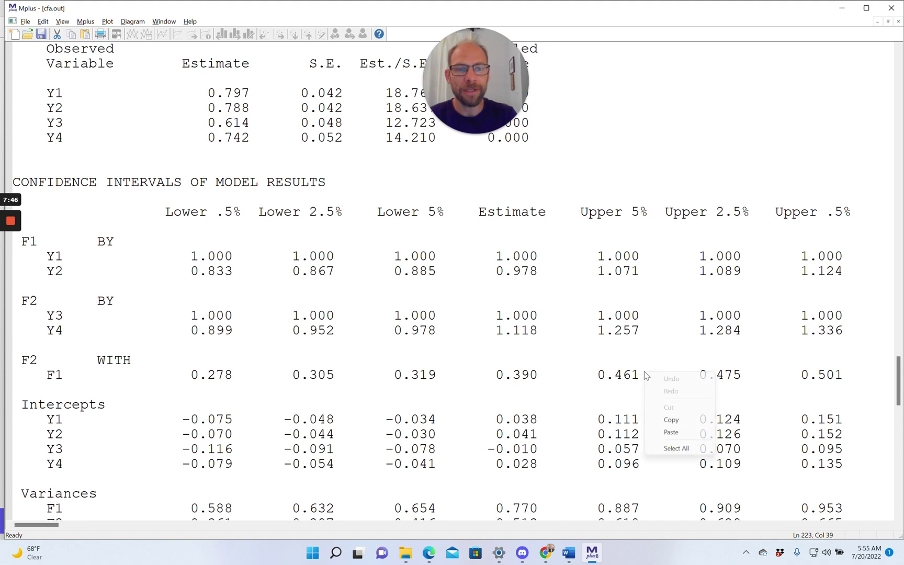
click(131, 360)
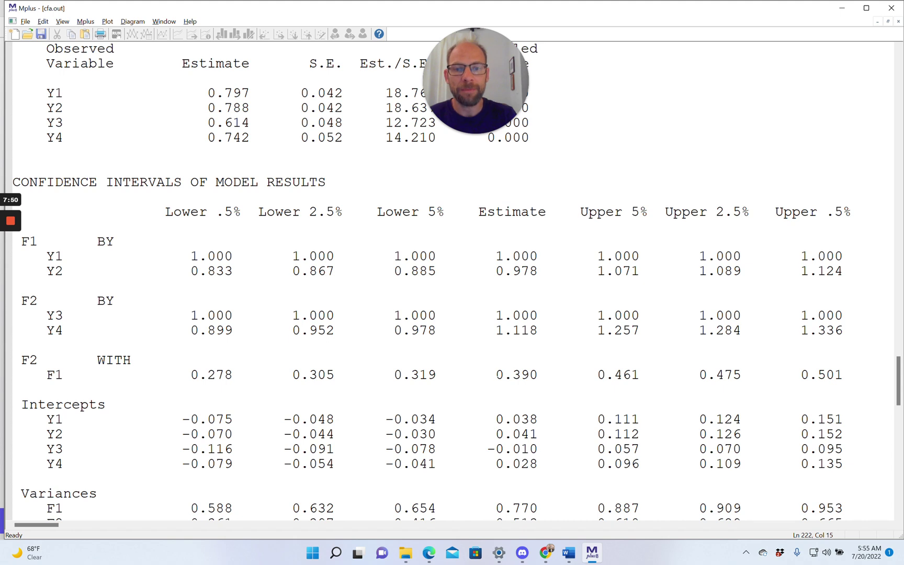
drag(495, 374, 540, 377)
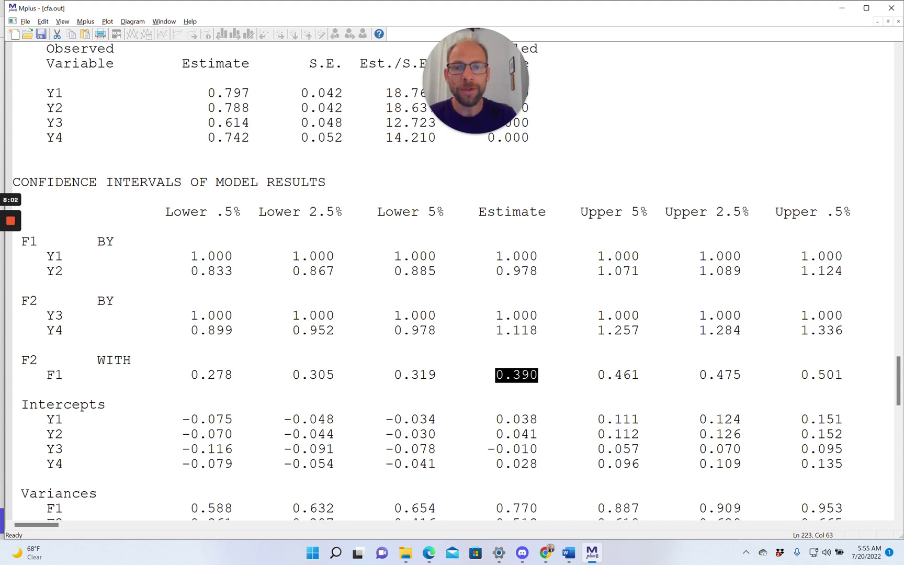
drag(775, 212, 862, 217)
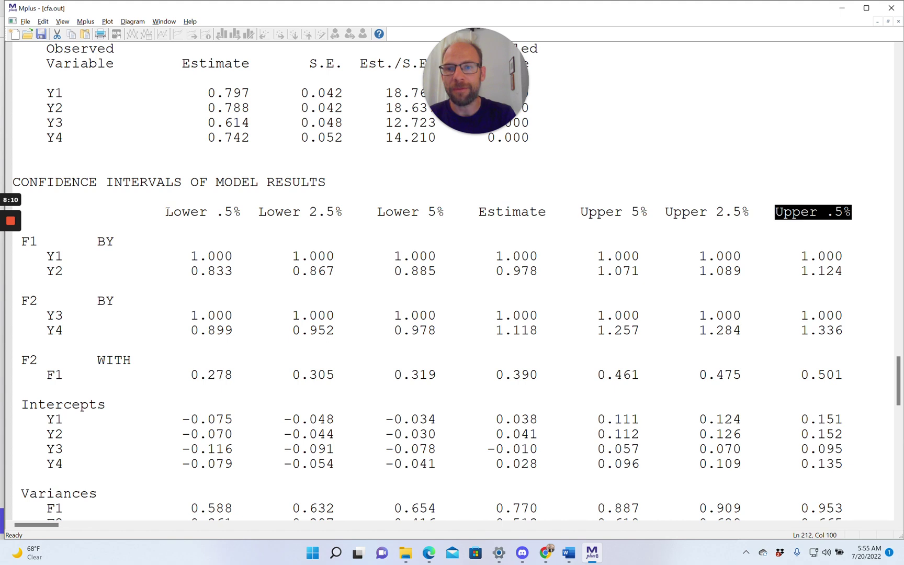
double_click(189, 212)
drag(215, 212, 238, 219)
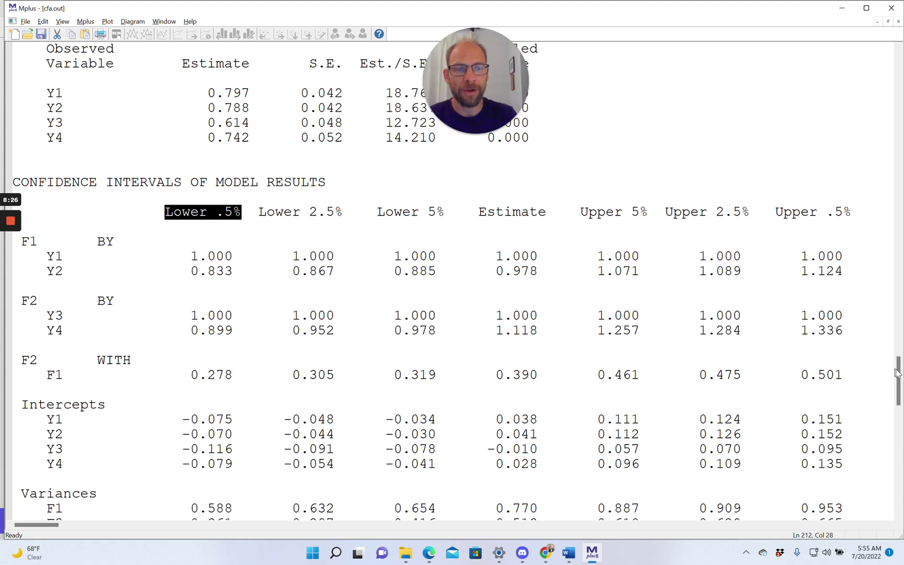
scroll(899, 374, down, 3)
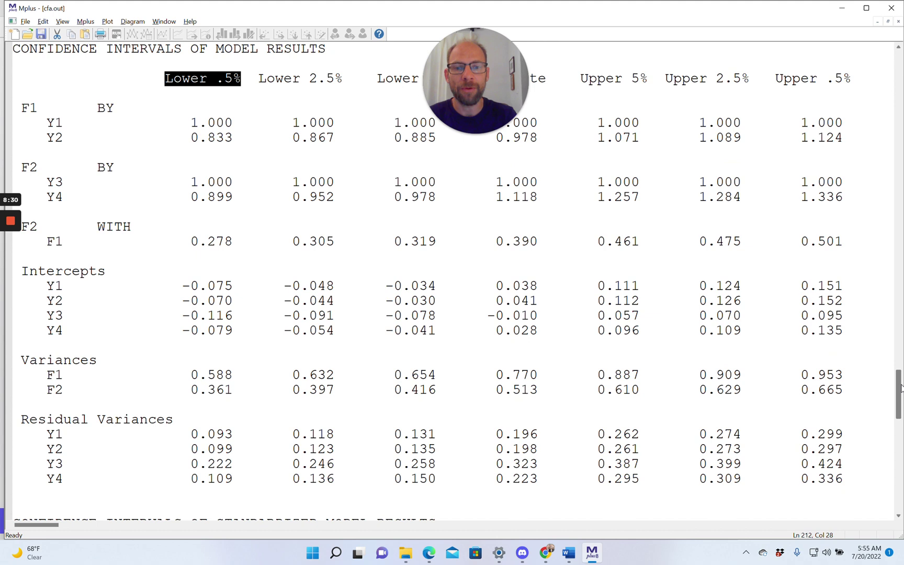
- In the standardized confidence intervals, mark the Y1 and Y2 loadings, then correlation 0.620 and its lower bound 0.548
drag(900, 387, 900, 428)
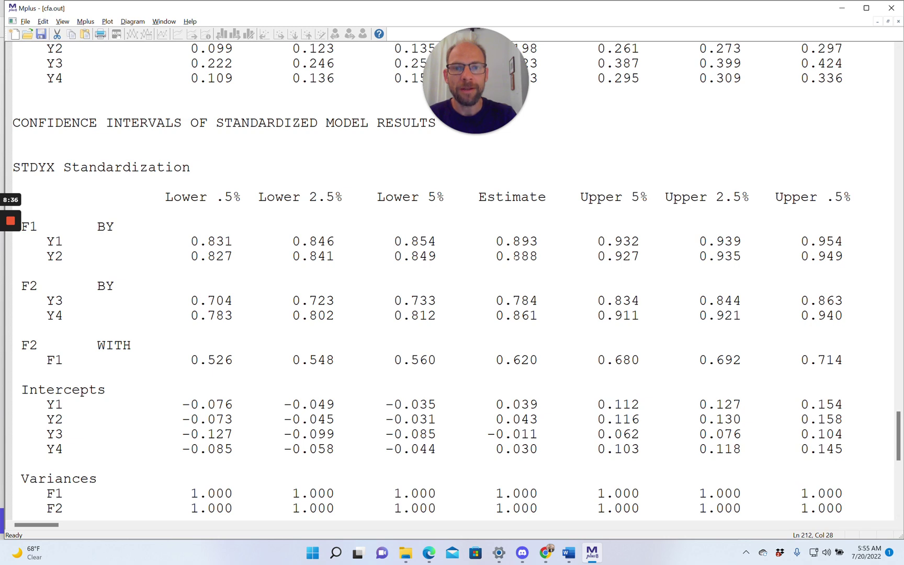
drag(495, 241, 537, 256)
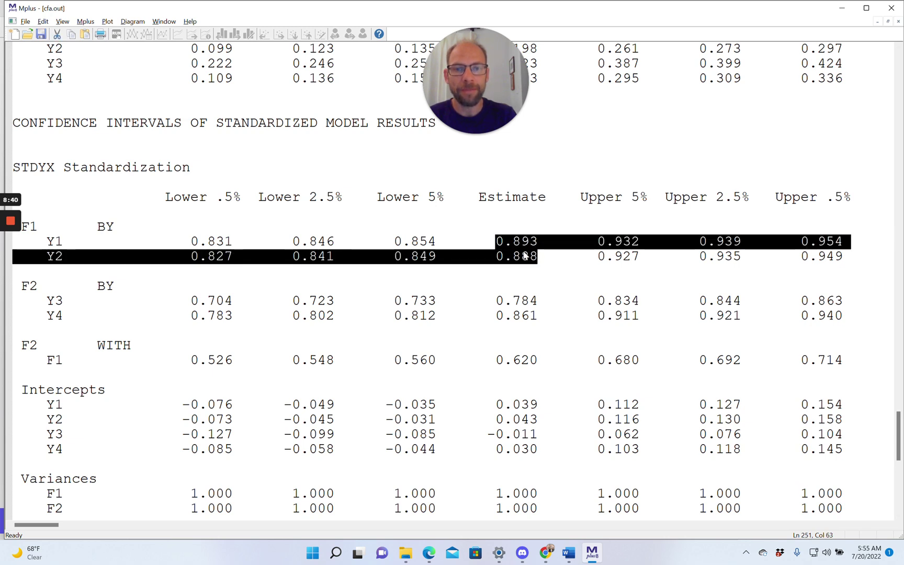
click(437, 316)
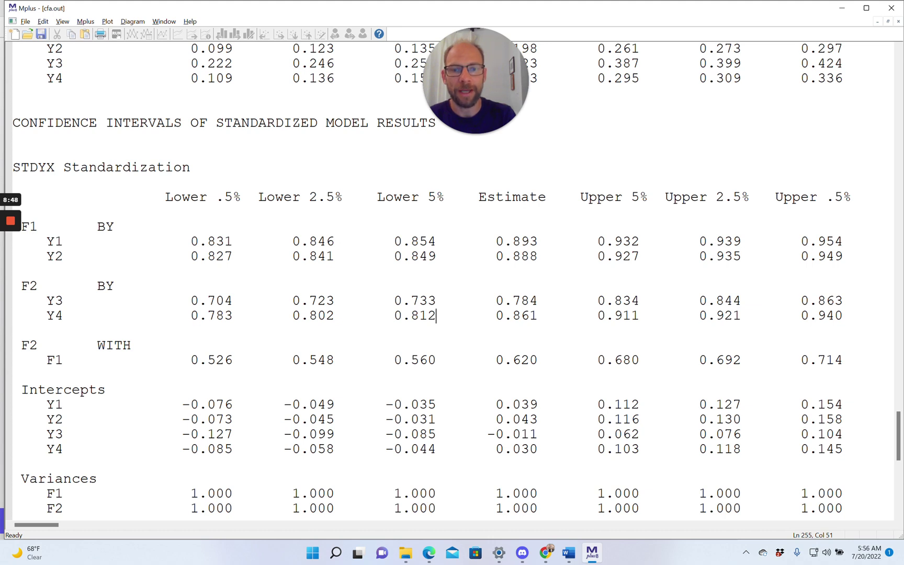
drag(496, 360, 542, 365)
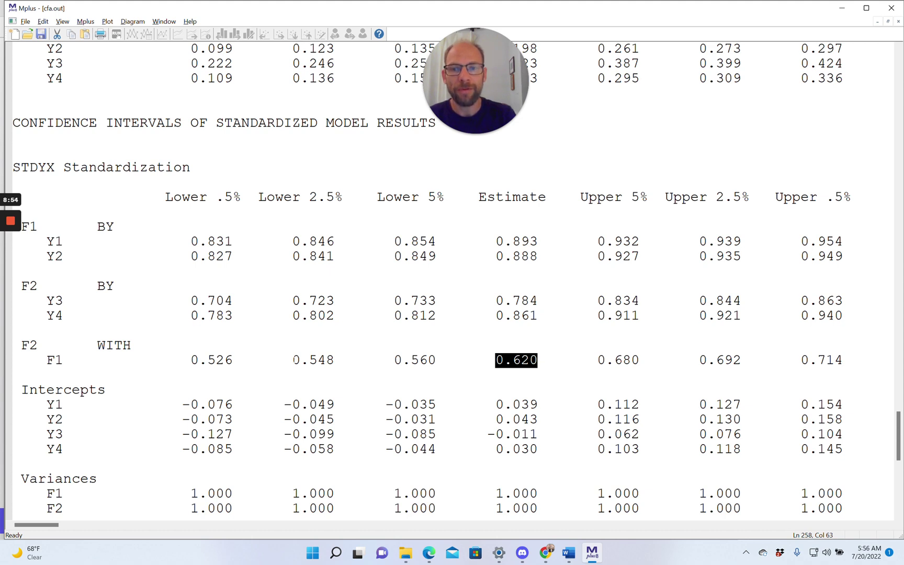
drag(292, 360, 342, 364)
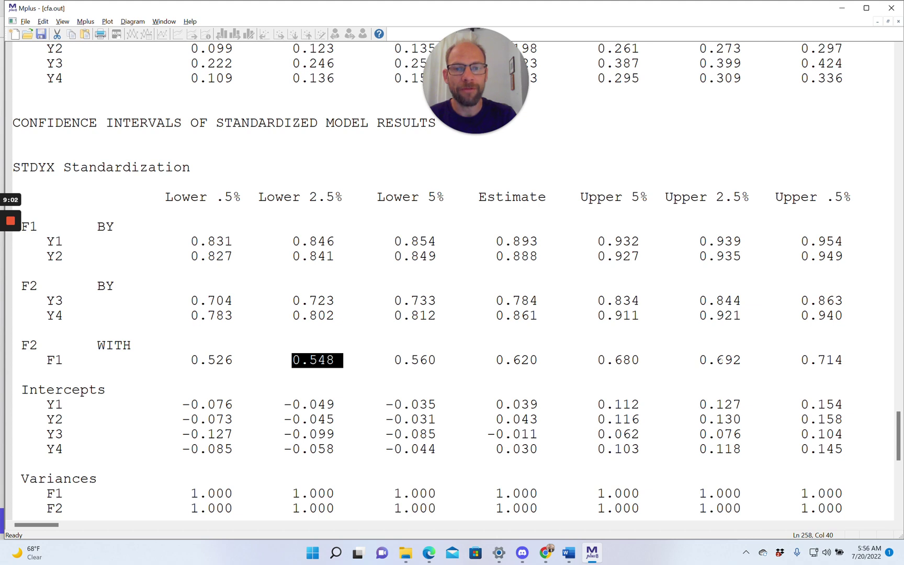
- Highlight the F2 WITH F1 correlation 0.620 with its 95% bounds 0.548 and 0.692
right_click(697, 359)
click(131, 346)
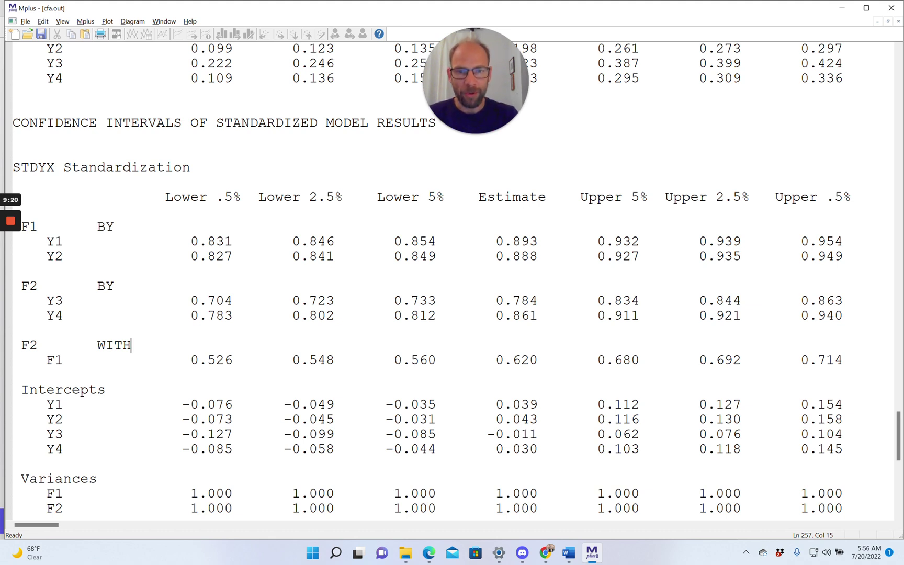
drag(496, 361, 546, 364)
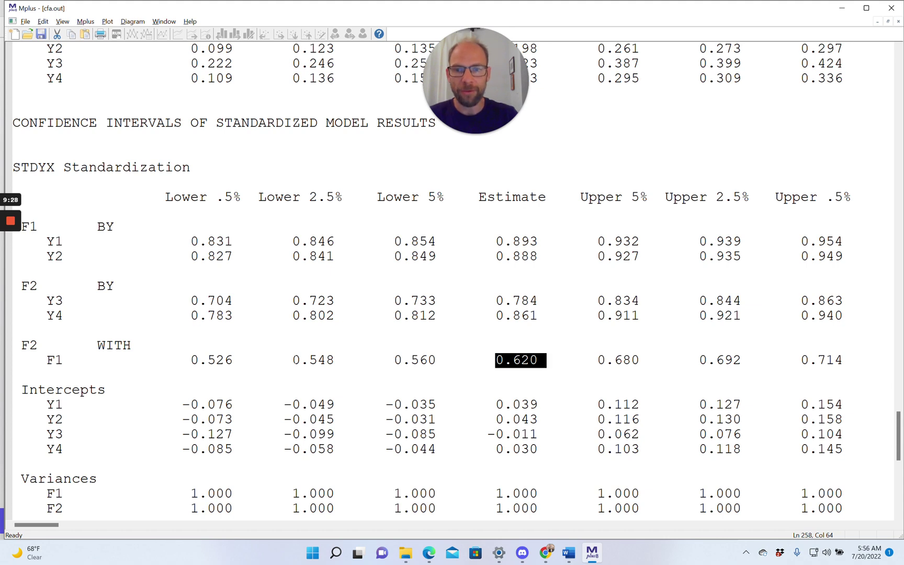
drag(292, 360, 335, 360)
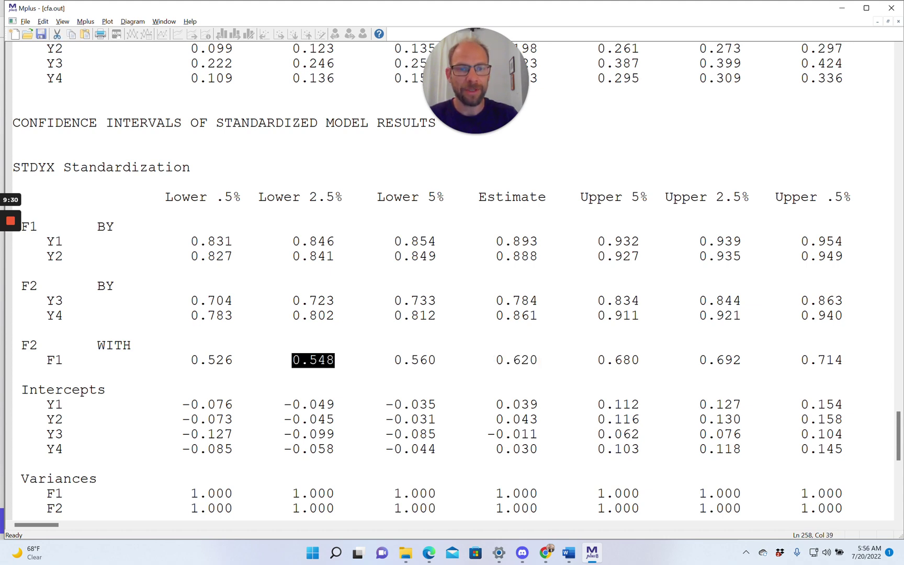
drag(699, 360, 741, 366)
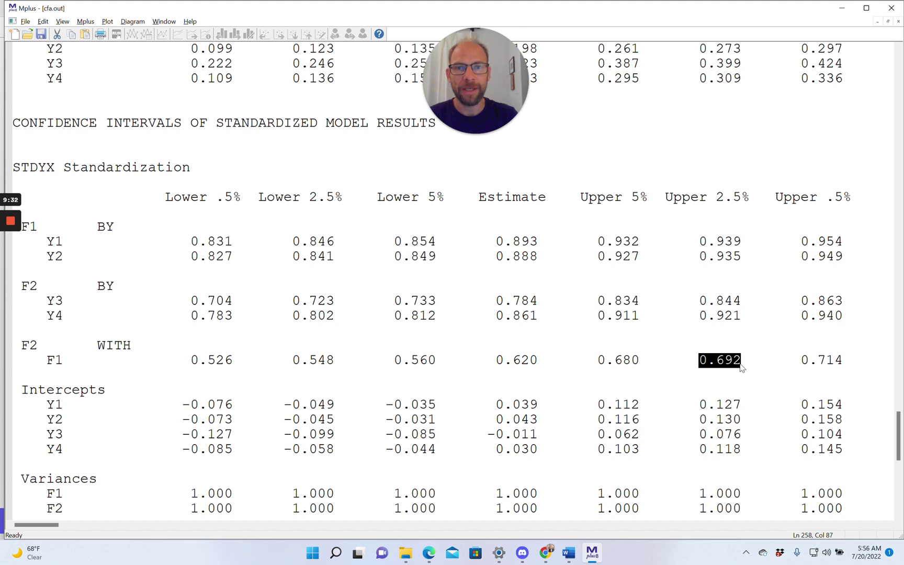